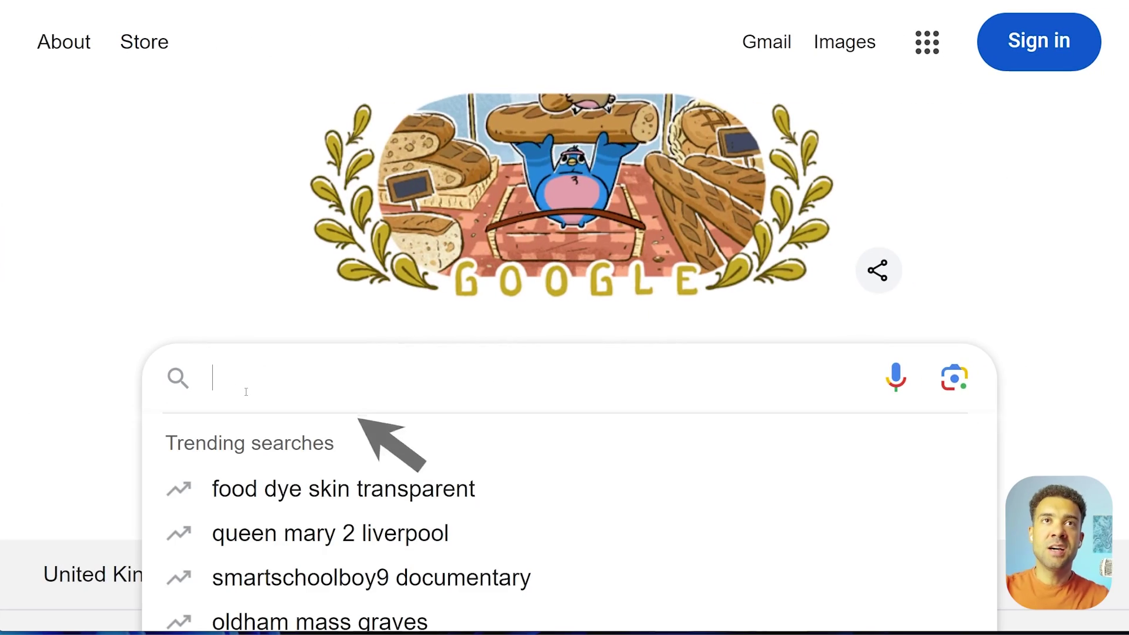
Step: Search Google for 'opus clip'
type("opus clip")
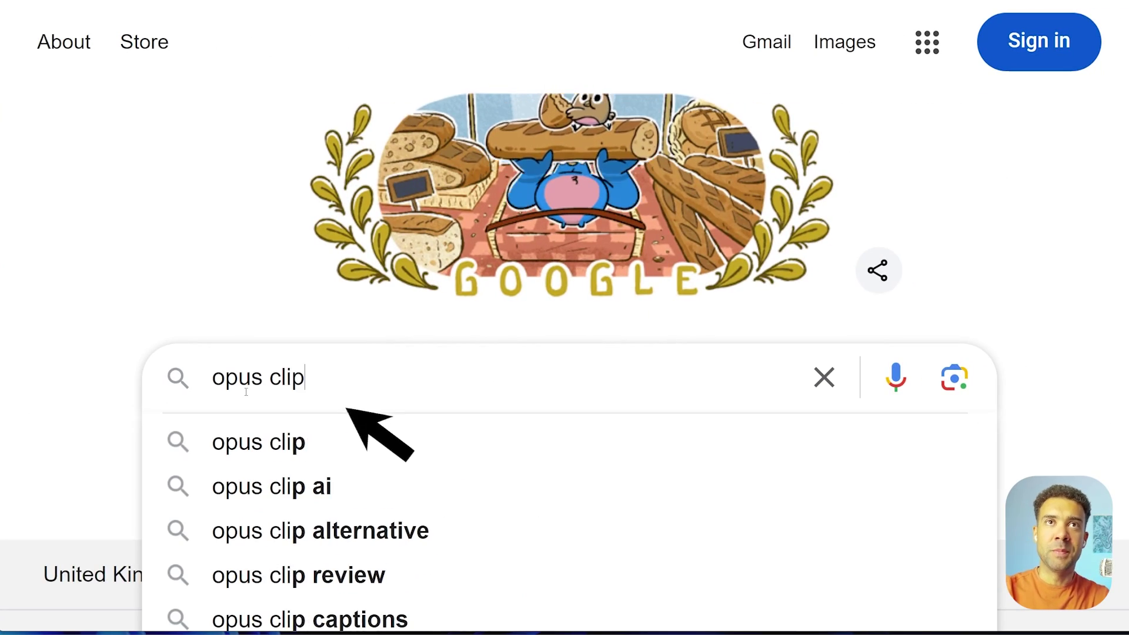
key("Return")
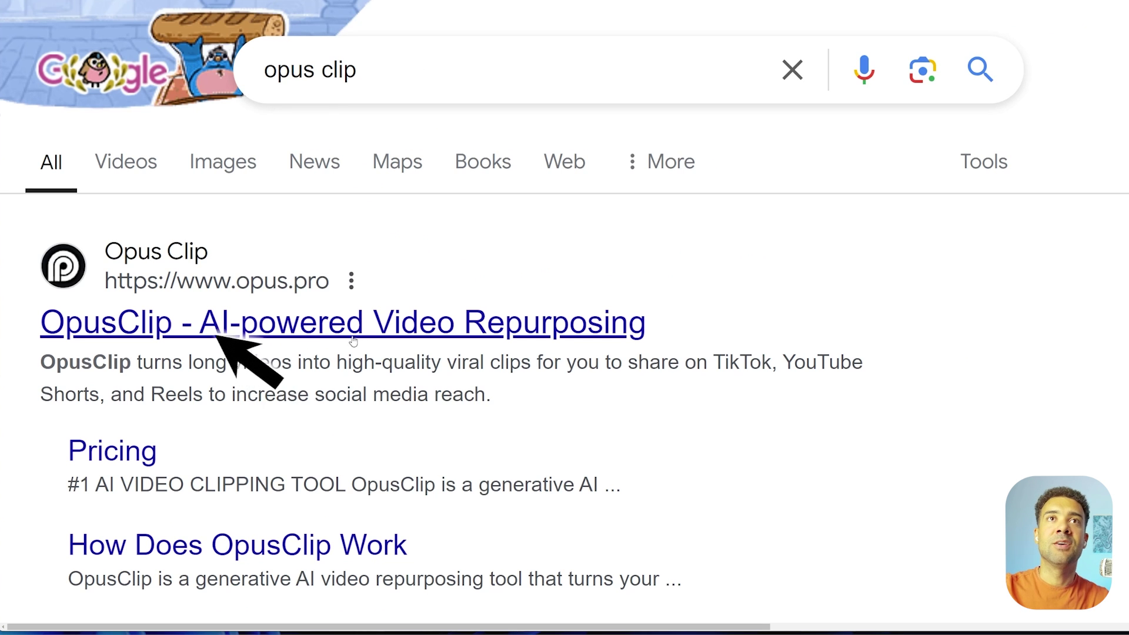
Step: Open the opus.pro result and sign up free to reach the OpusClip dashboard's Upload area
left_click(371, 324)
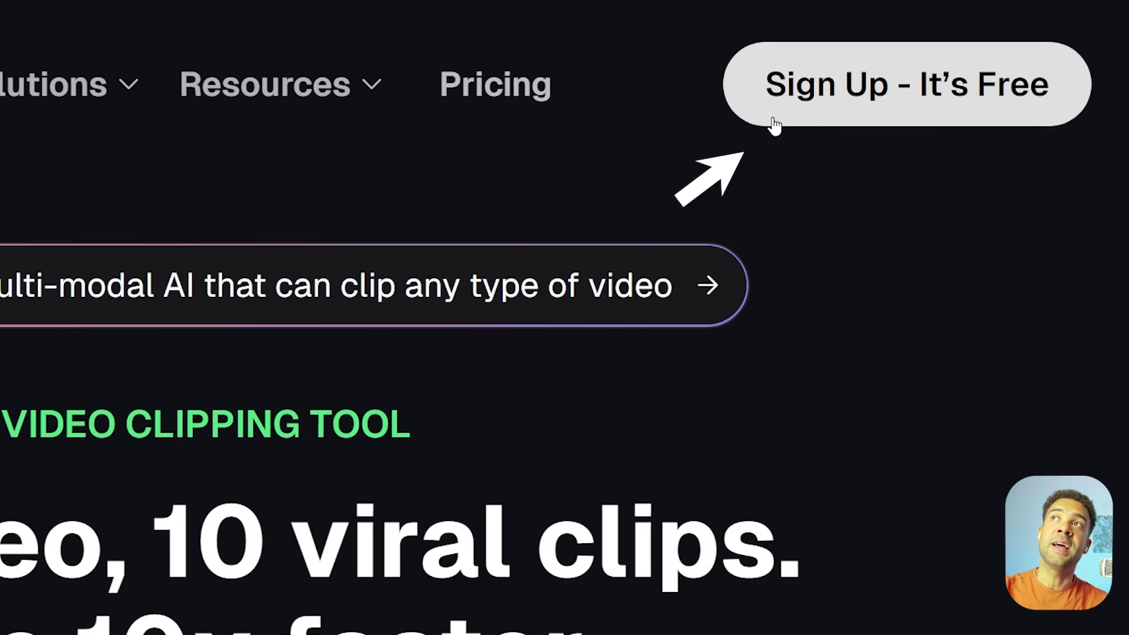
left_click(880, 125)
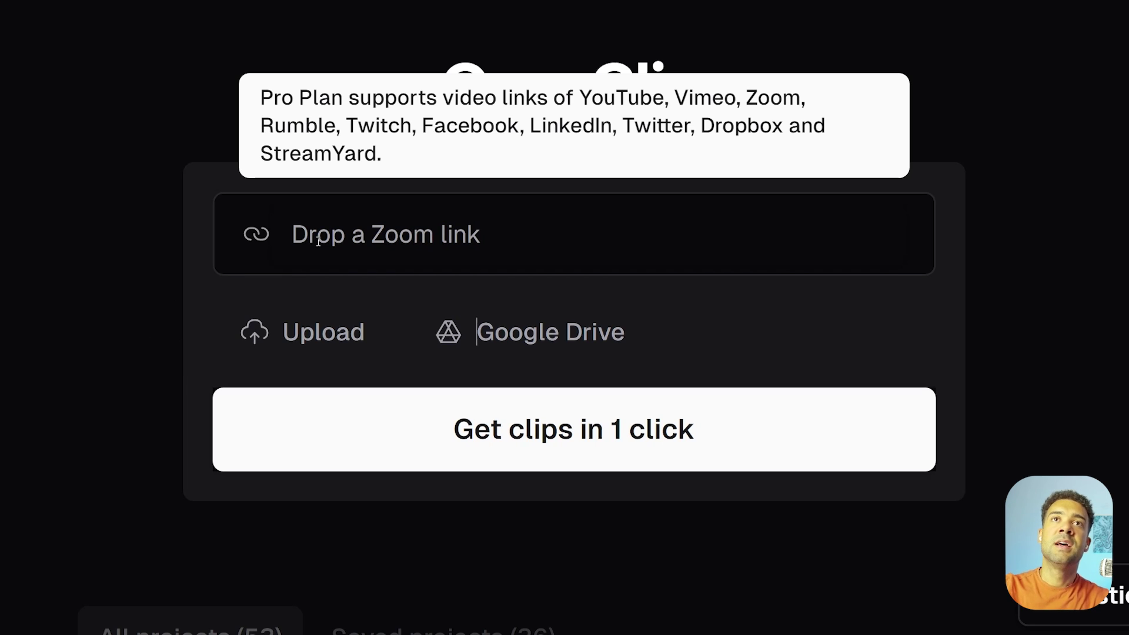
mouse_move(370, 351)
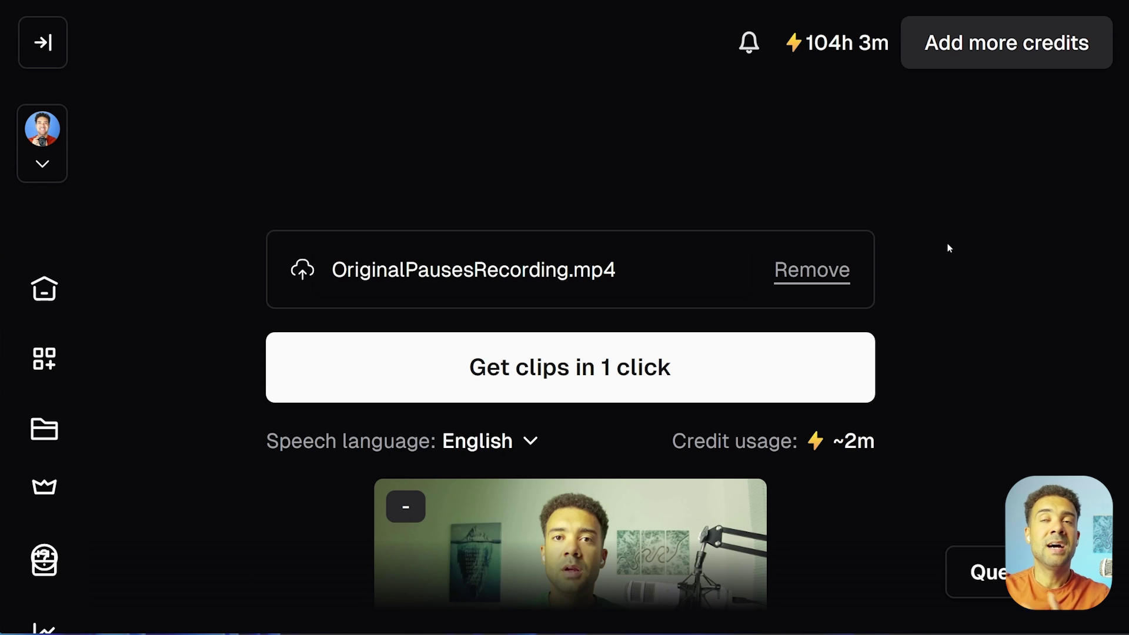
Step: Choose 'Don't clip' for OriginalPausesRecording.mp4 to keep the full 0:00:00–0:02:39 video
scroll(961, 267, "down", 3)
scroll(973, 309, "down", 2)
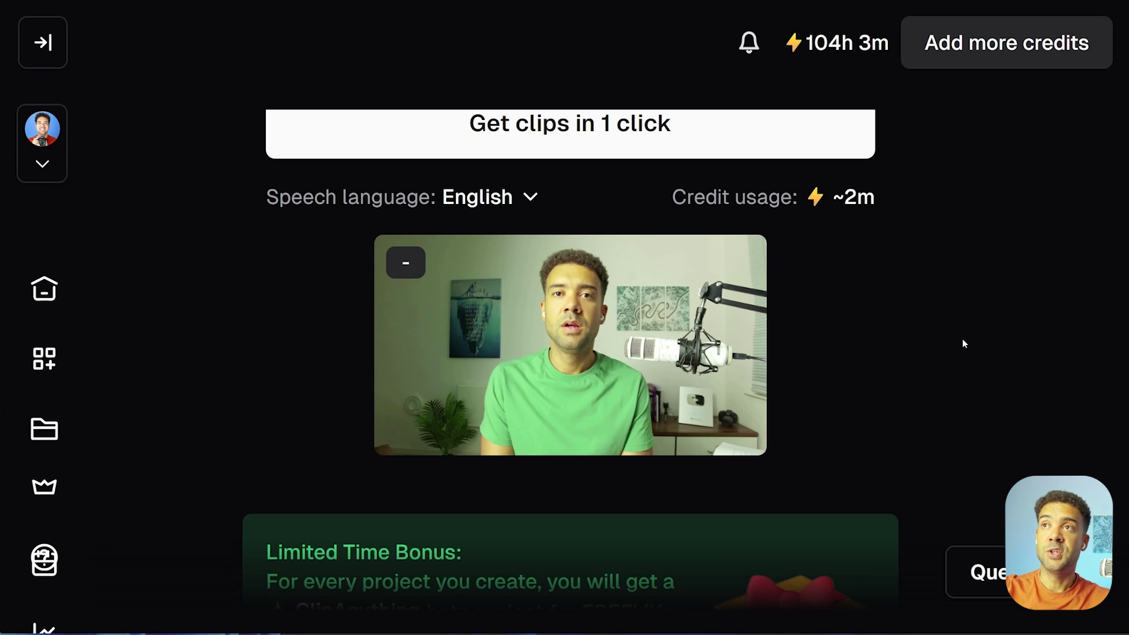
scroll(963, 344, "down", 5)
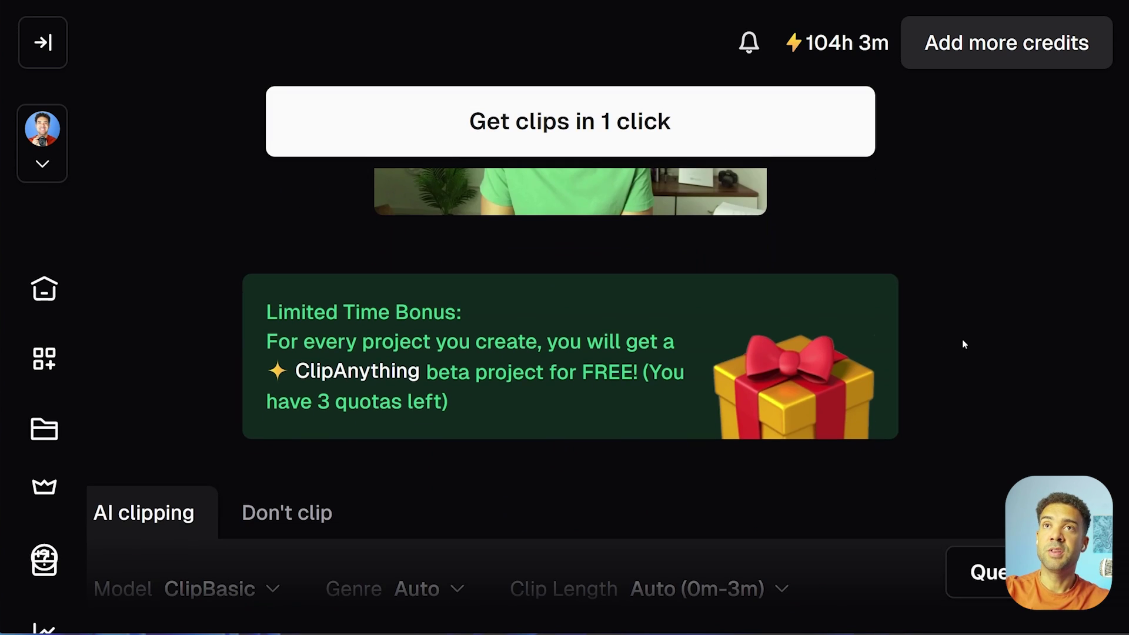
scroll(964, 341, "down", 4)
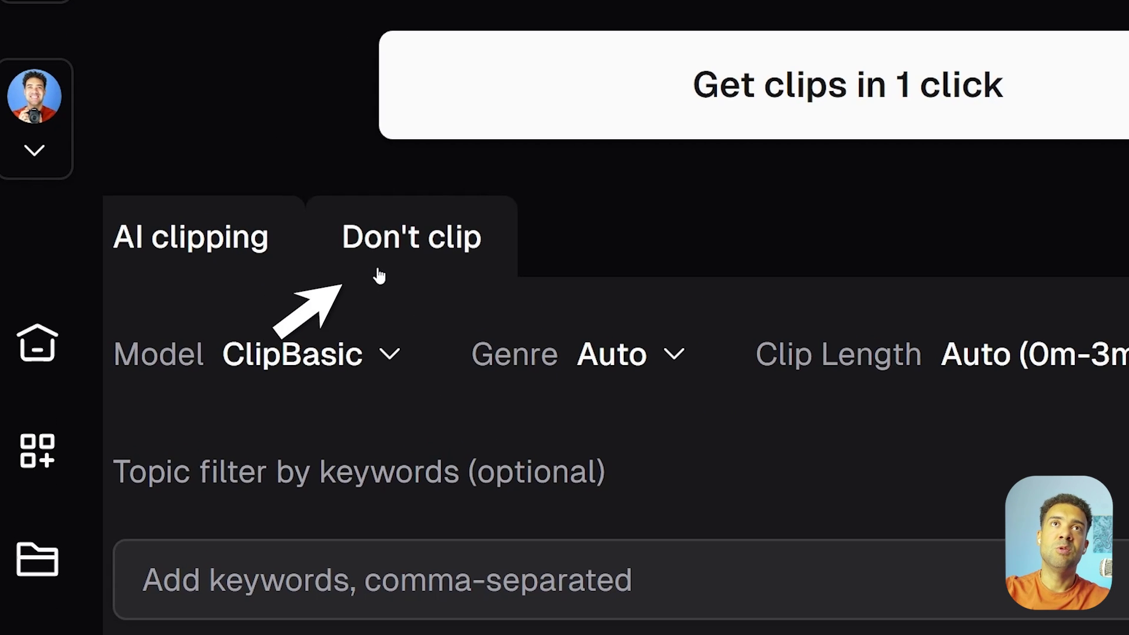
left_click(378, 273)
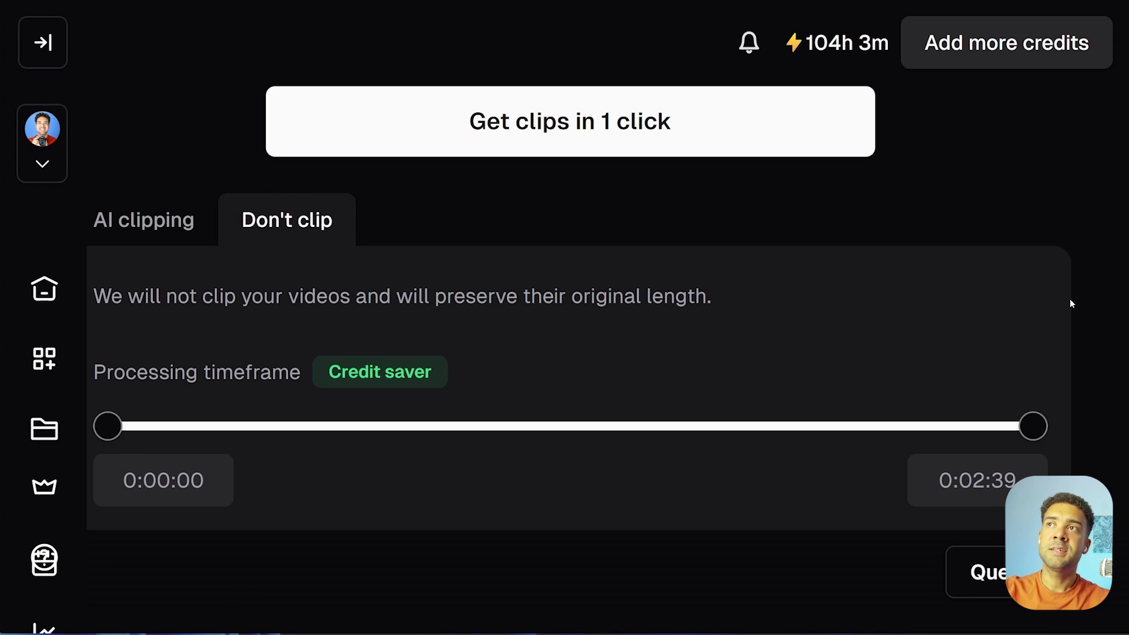
scroll(1079, 294, "down", 5)
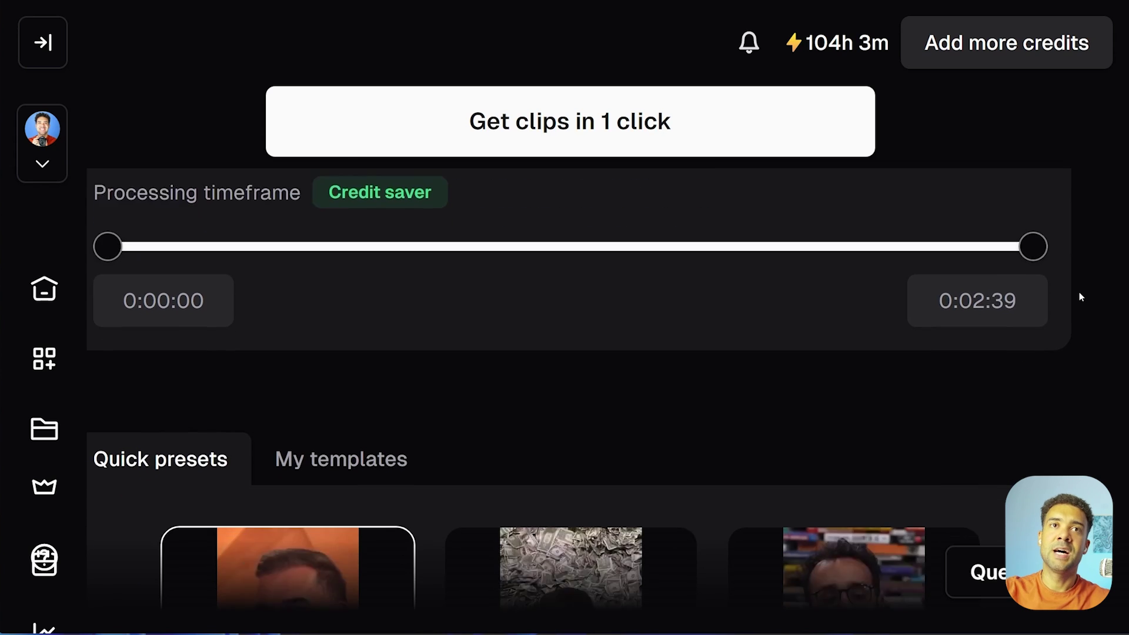
scroll(1079, 296, "down", 3)
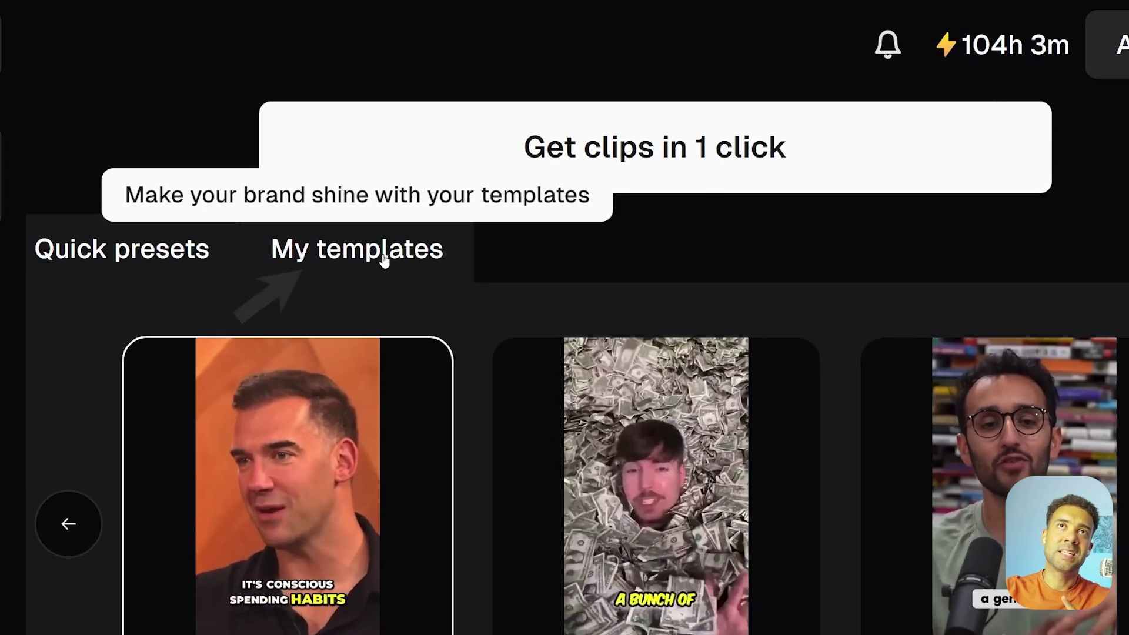
Step: In My templates, compare both 16:9 templates and settle on Horizontal No Captions
left_click(384, 259)
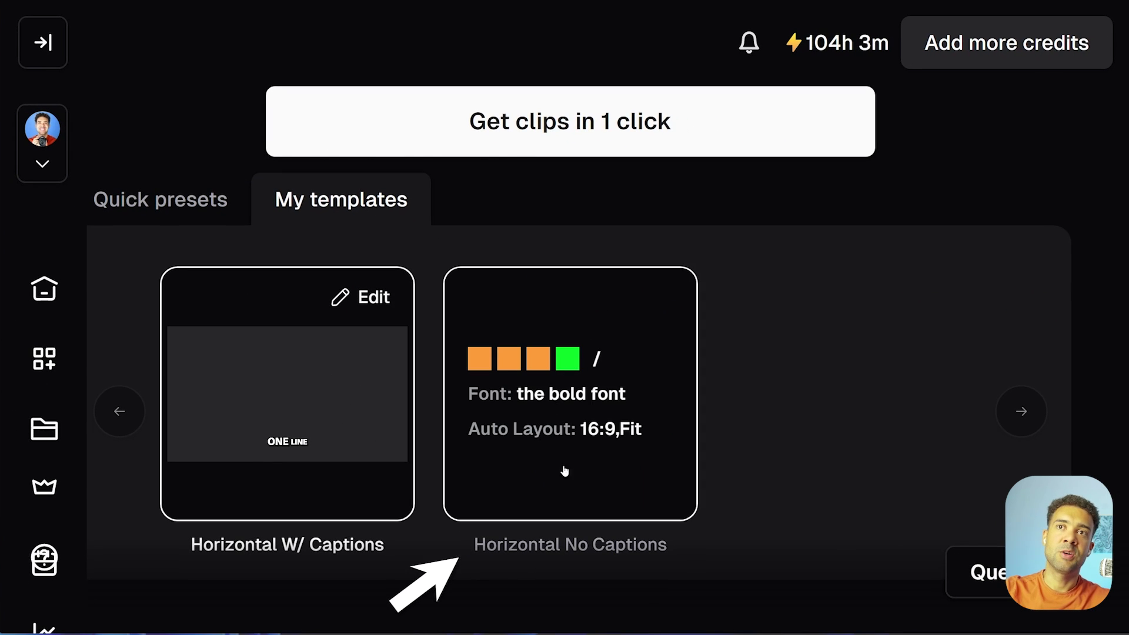
left_click(663, 402)
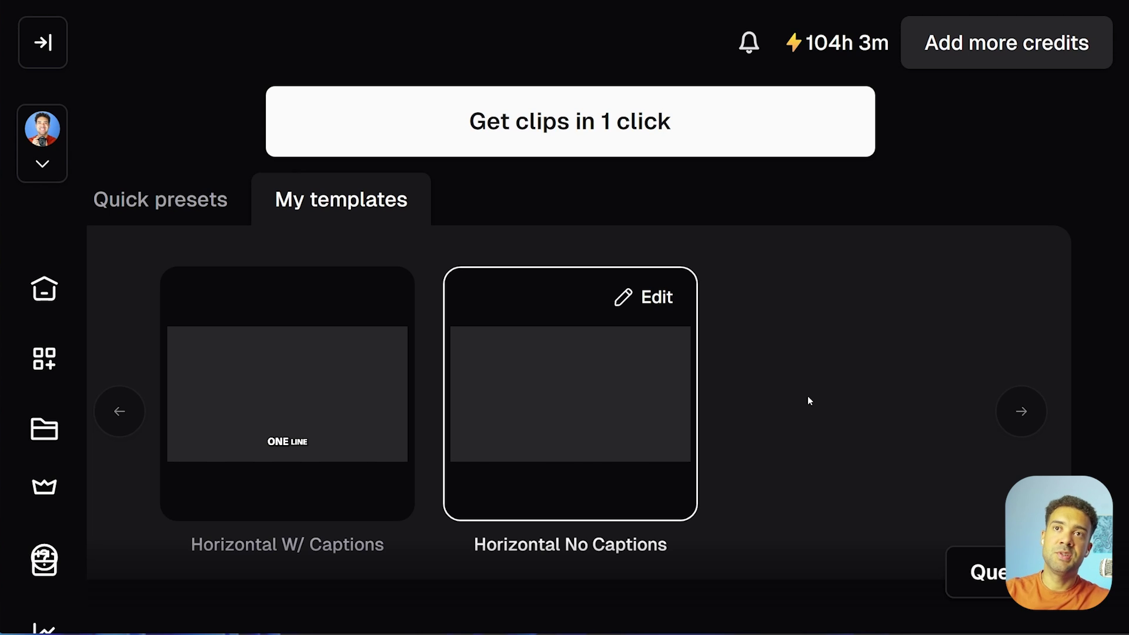
mouse_move(525, 477)
left_click(354, 482)
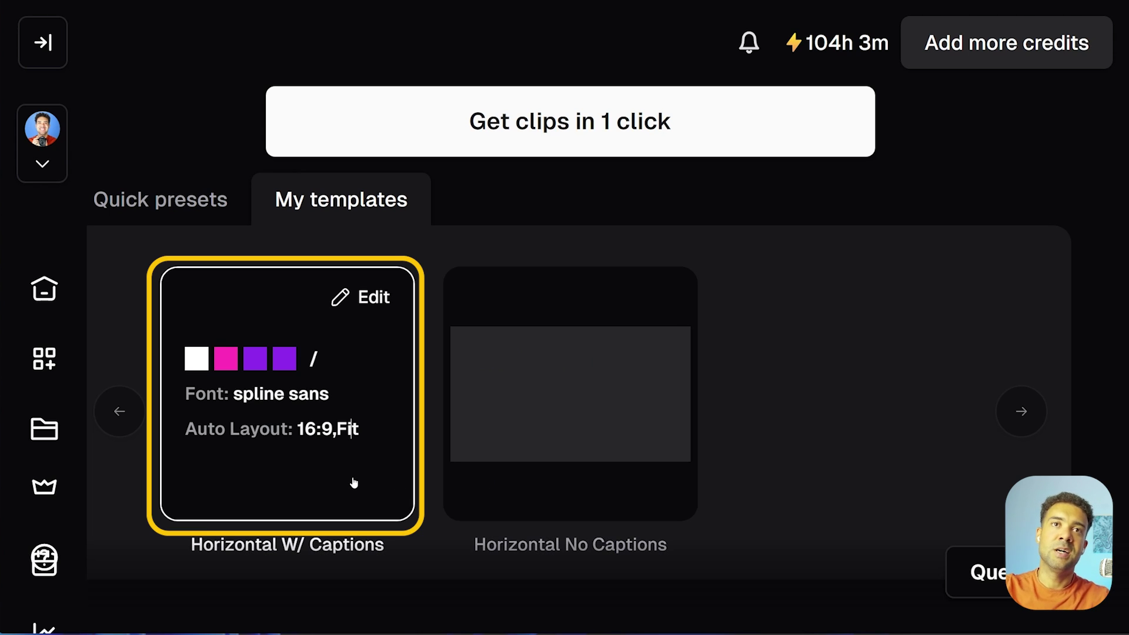
left_click(502, 464)
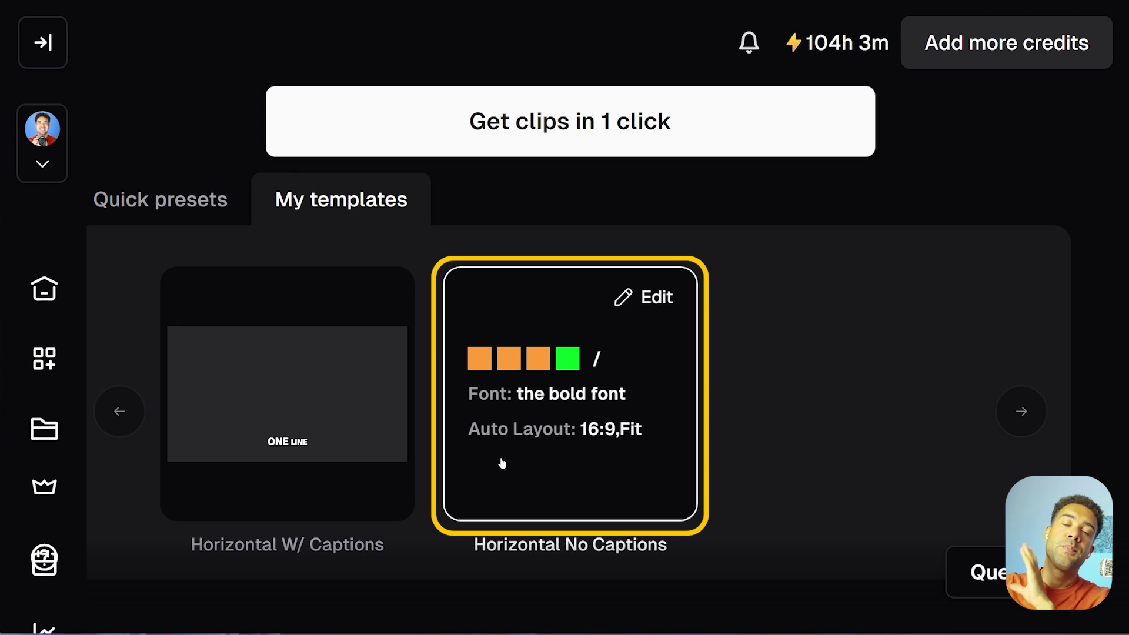
left_click(377, 511)
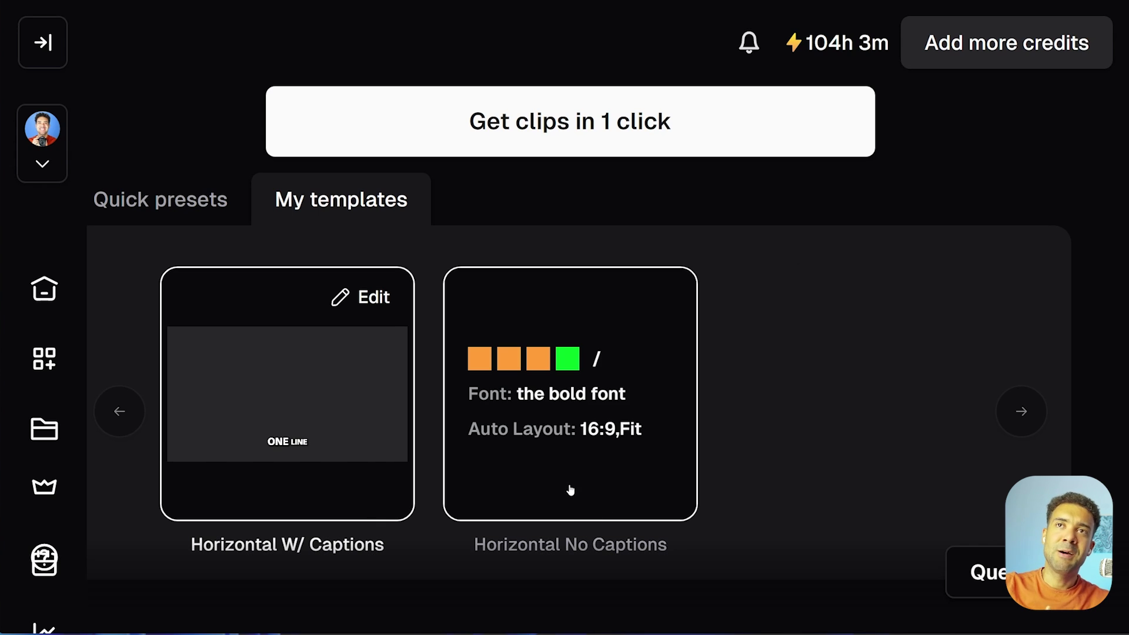
left_click(570, 489)
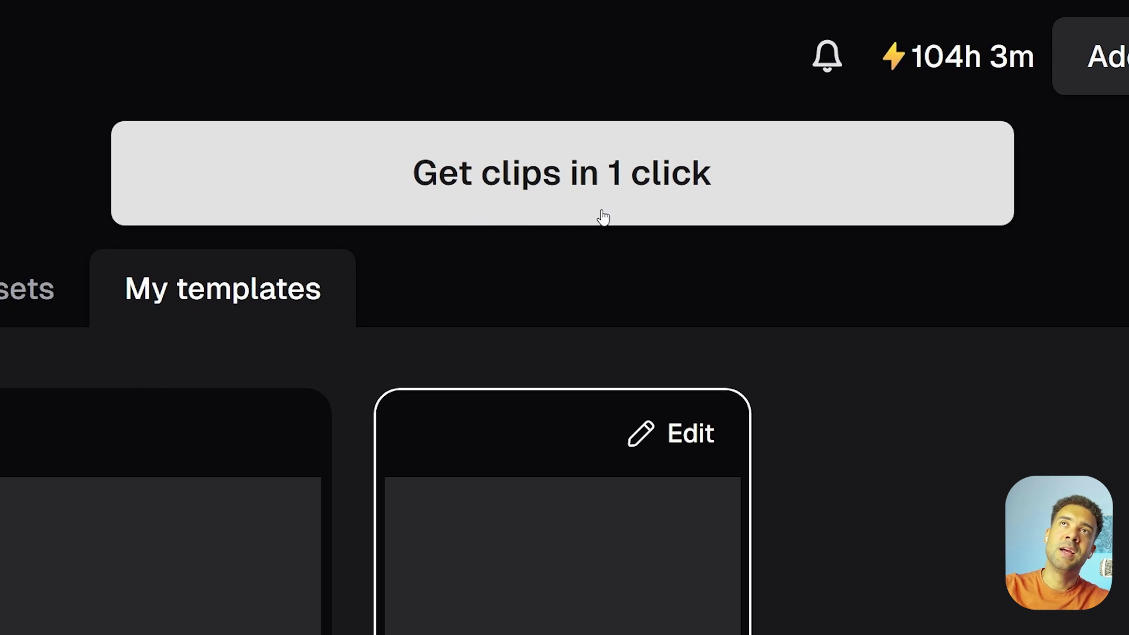
Step: Run 'Get clips in 1 click' and open the finished clip with Edit clip
left_click(661, 216)
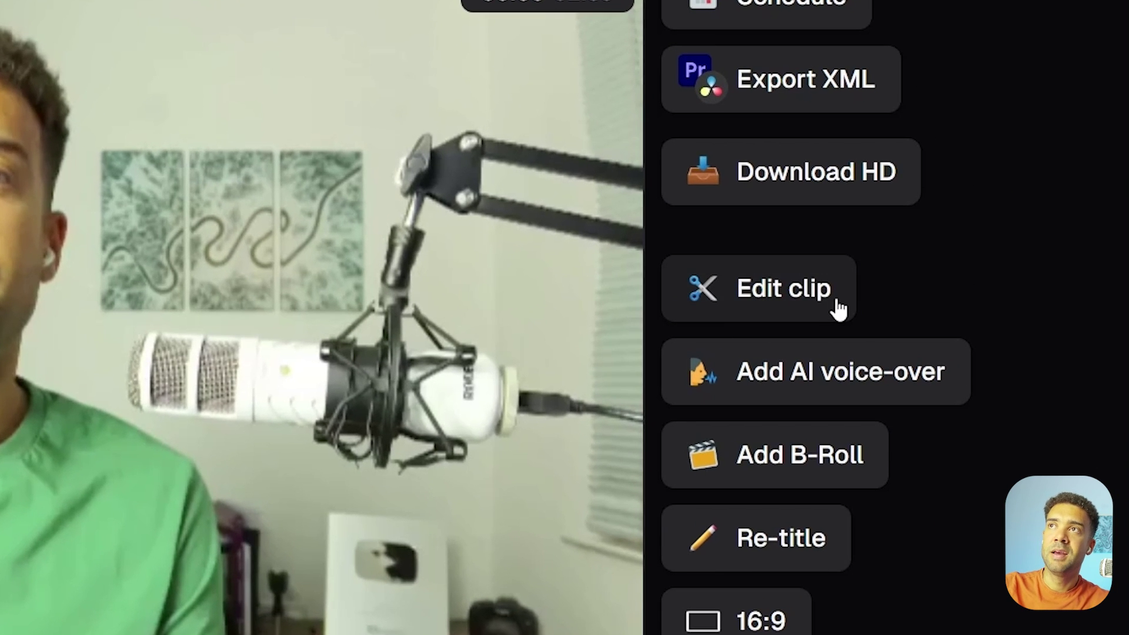
left_click(719, 314)
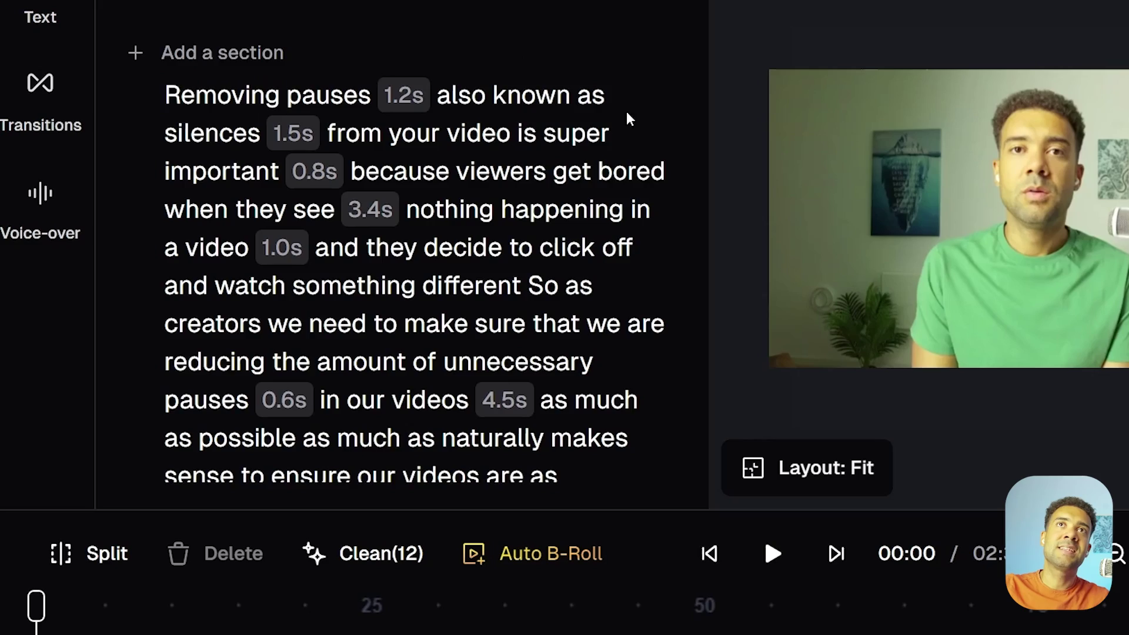
Step: Review the transcript's pause chips, then start playback from the beginning
scroll(629, 205, "down", 15)
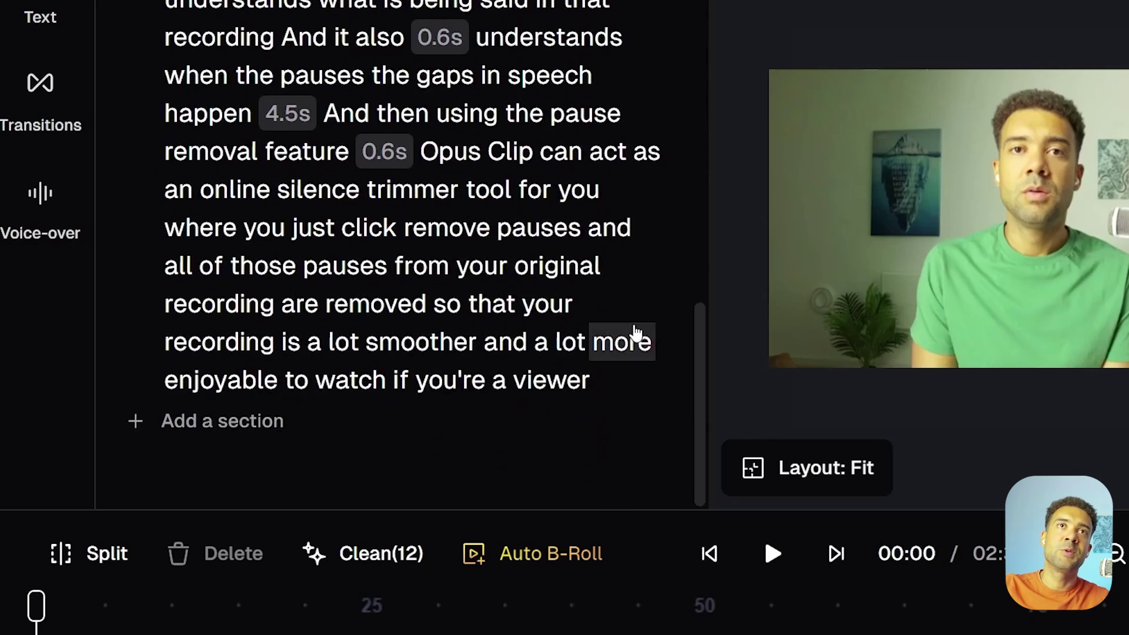
scroll(635, 332, "up", 15)
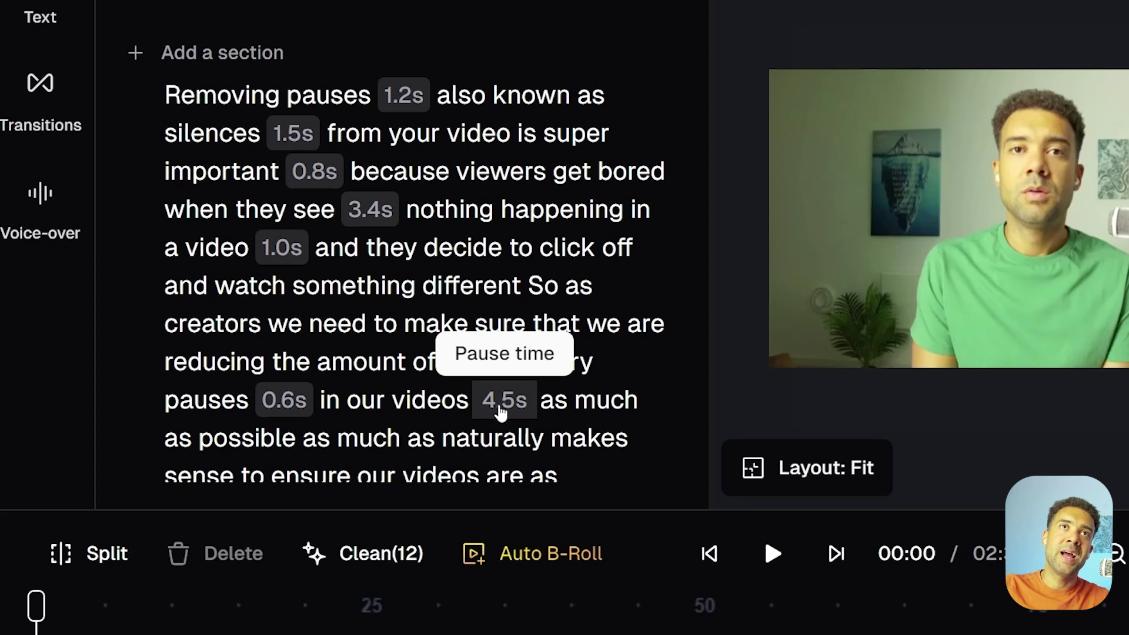
scroll(617, 312, "down", 5)
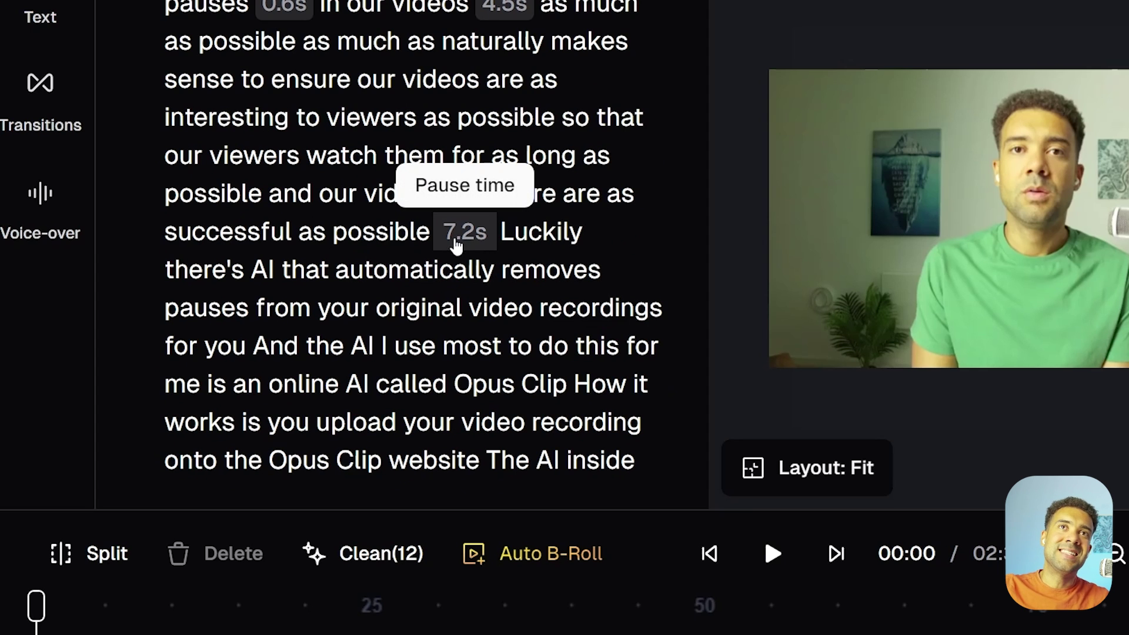
scroll(469, 247, "down", 1)
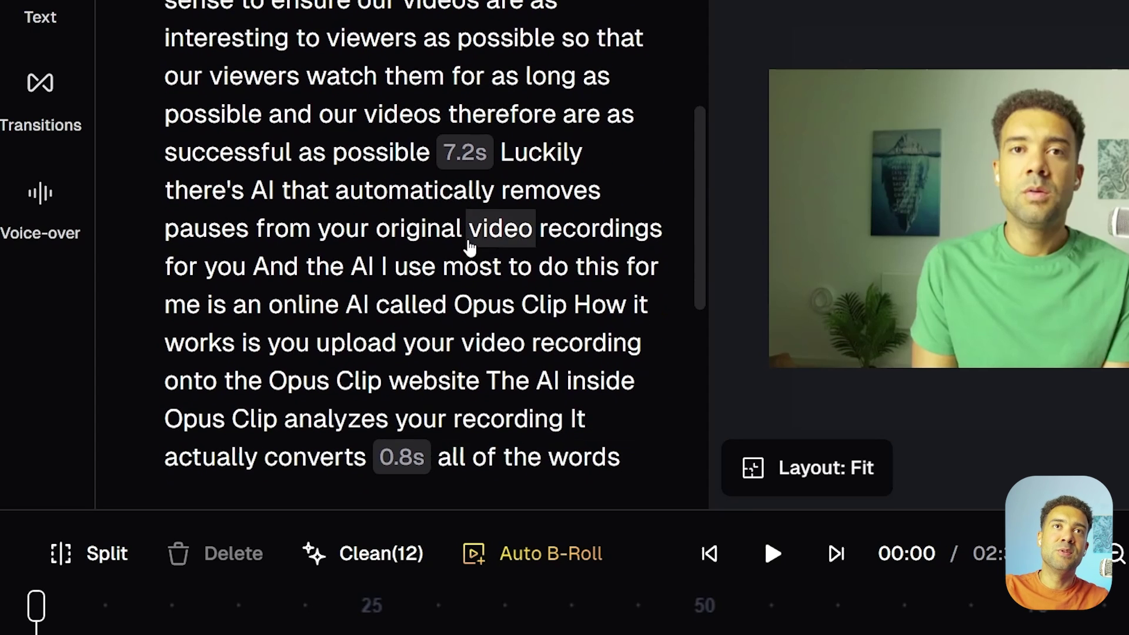
scroll(478, 229, "up", 7)
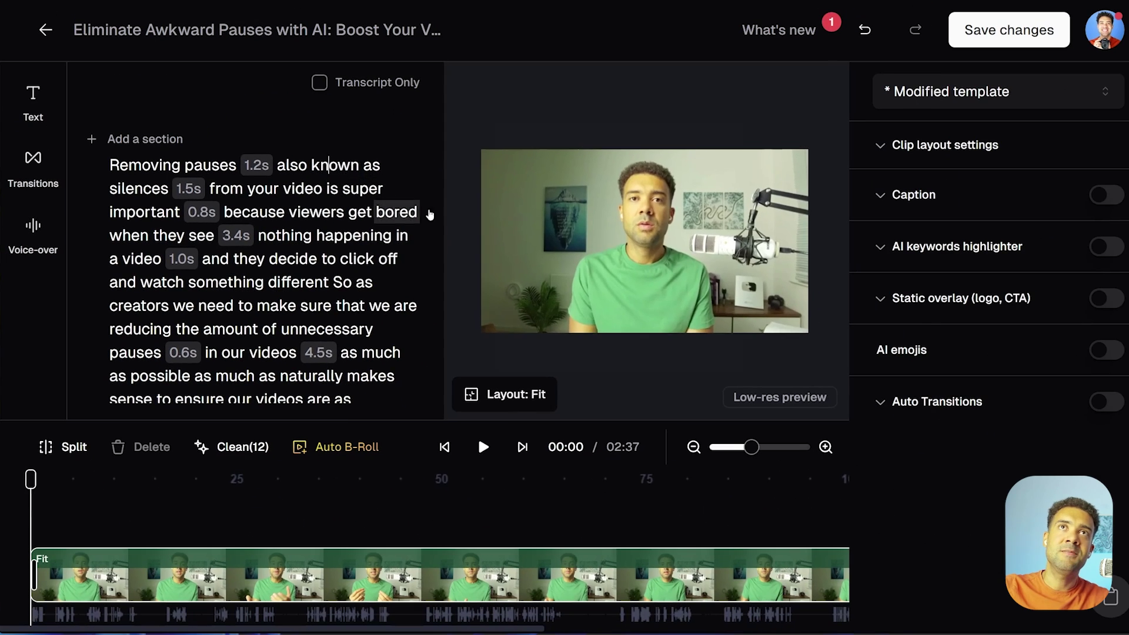
key("space")
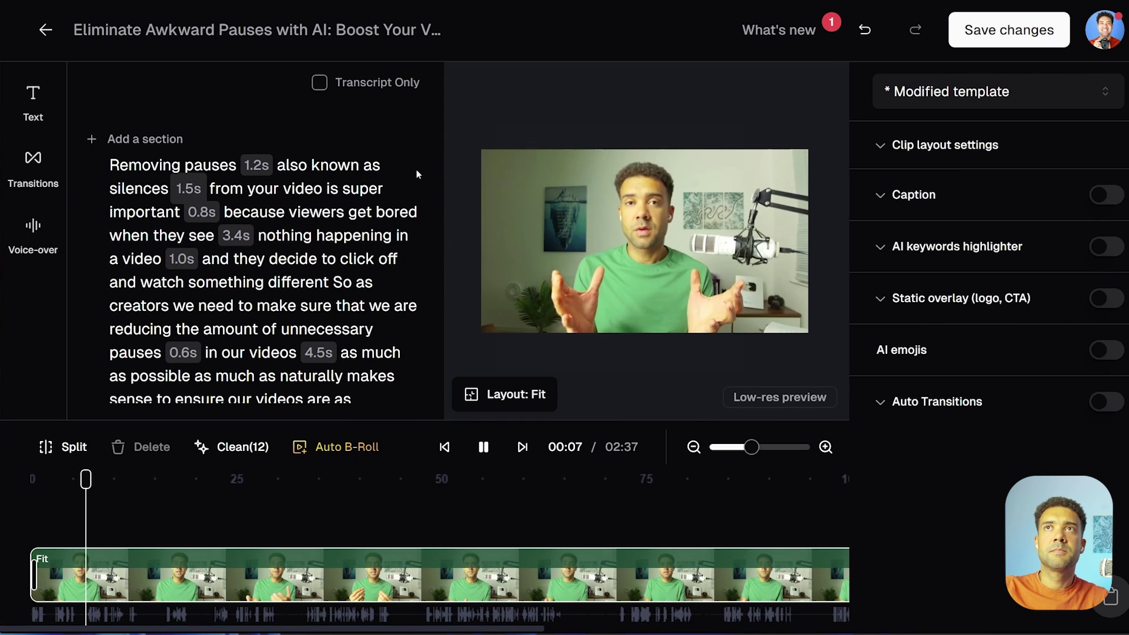
Step: Pause the video at 00:08 of 02:37 and scroll the transcript down
left_click(496, 453)
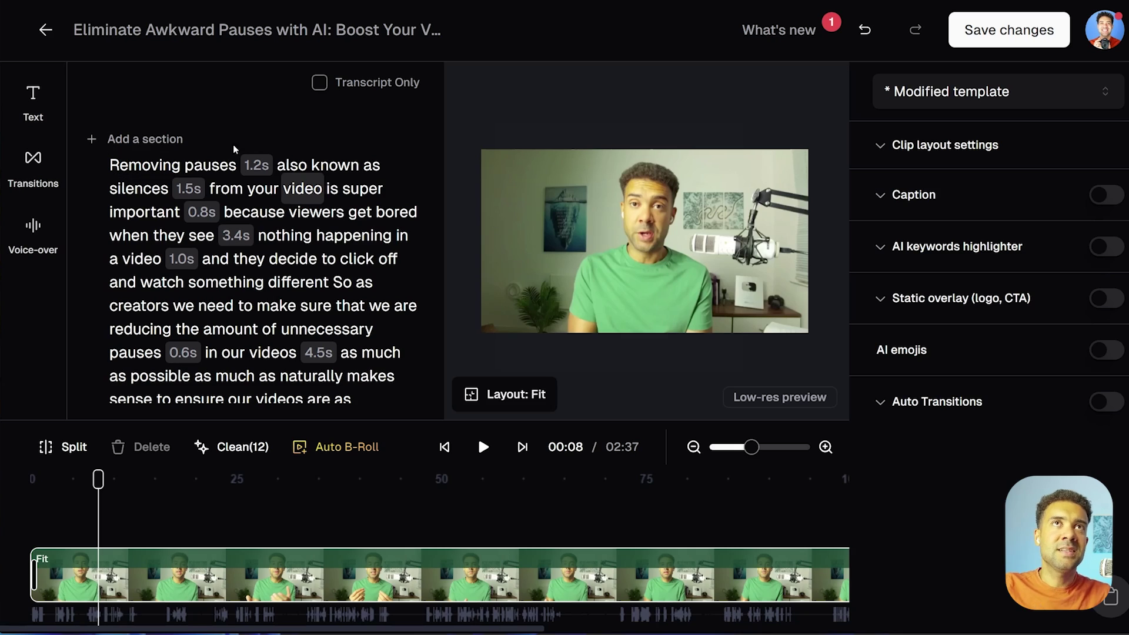
scroll(397, 167, "down", 7)
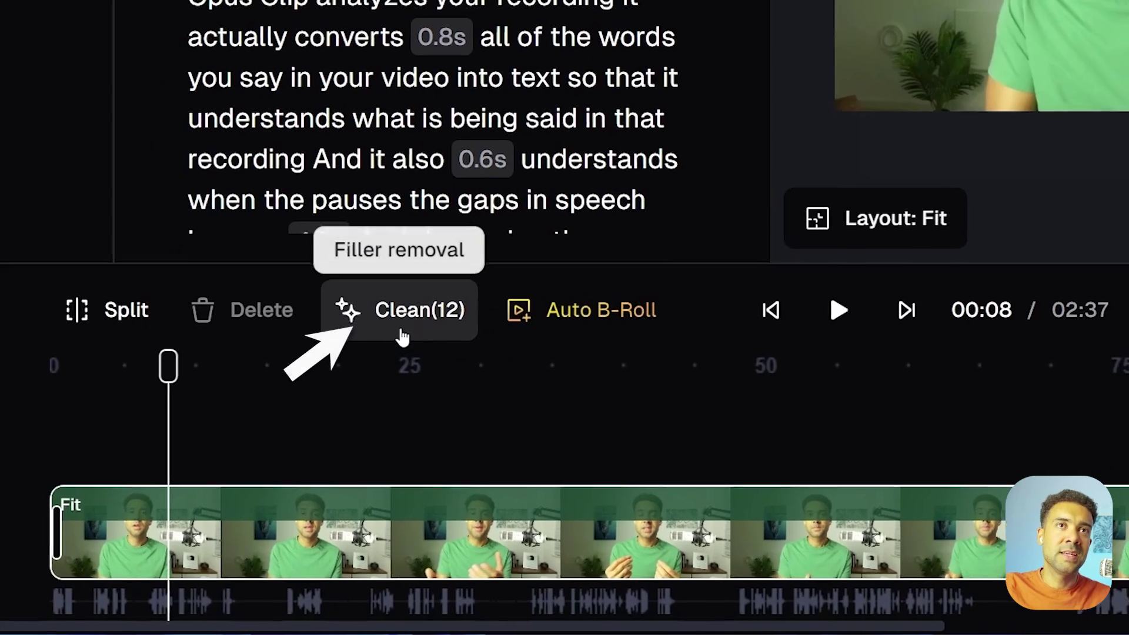
Step: Use Clean(12) to remove all 12 pauses, then jump playback to the words 'also known'
left_click(438, 324)
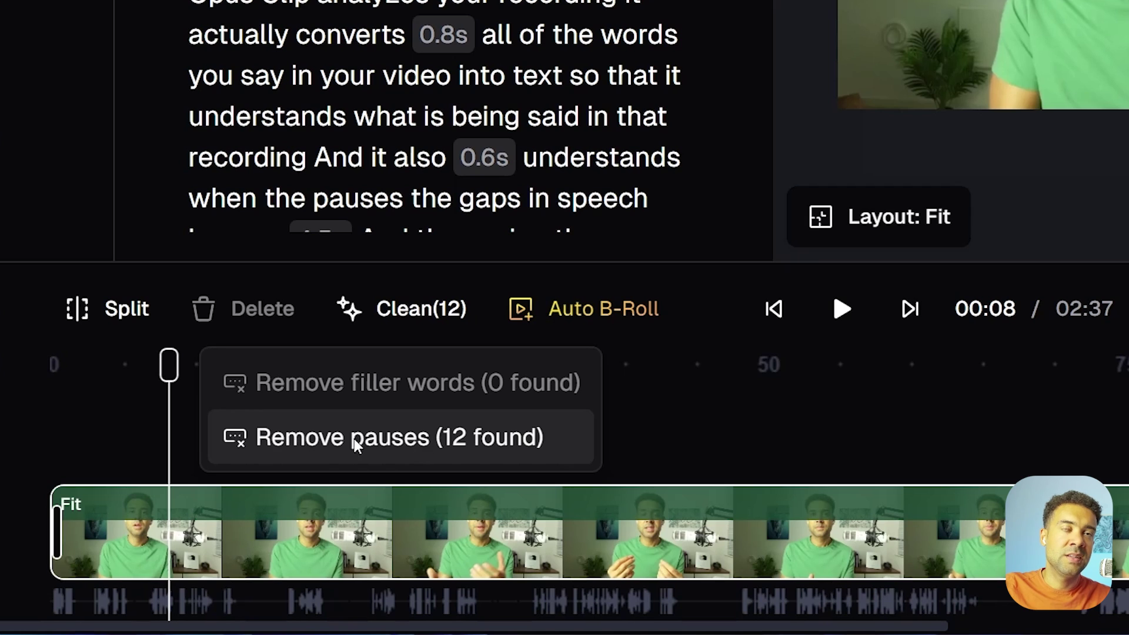
left_click(390, 438)
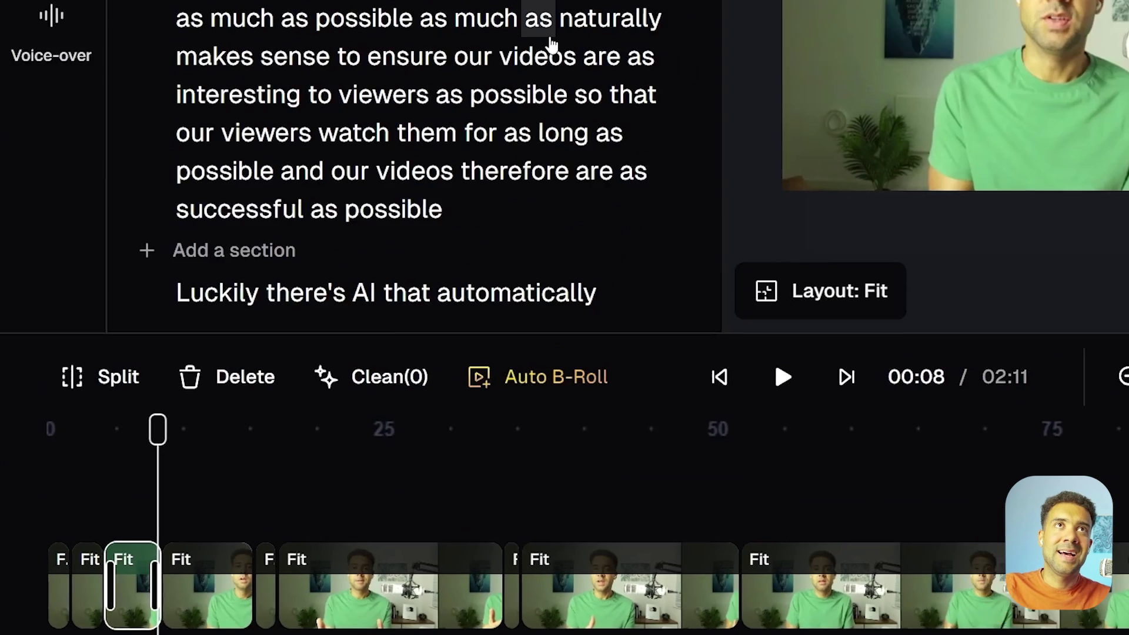
scroll(447, 325, "up", 10)
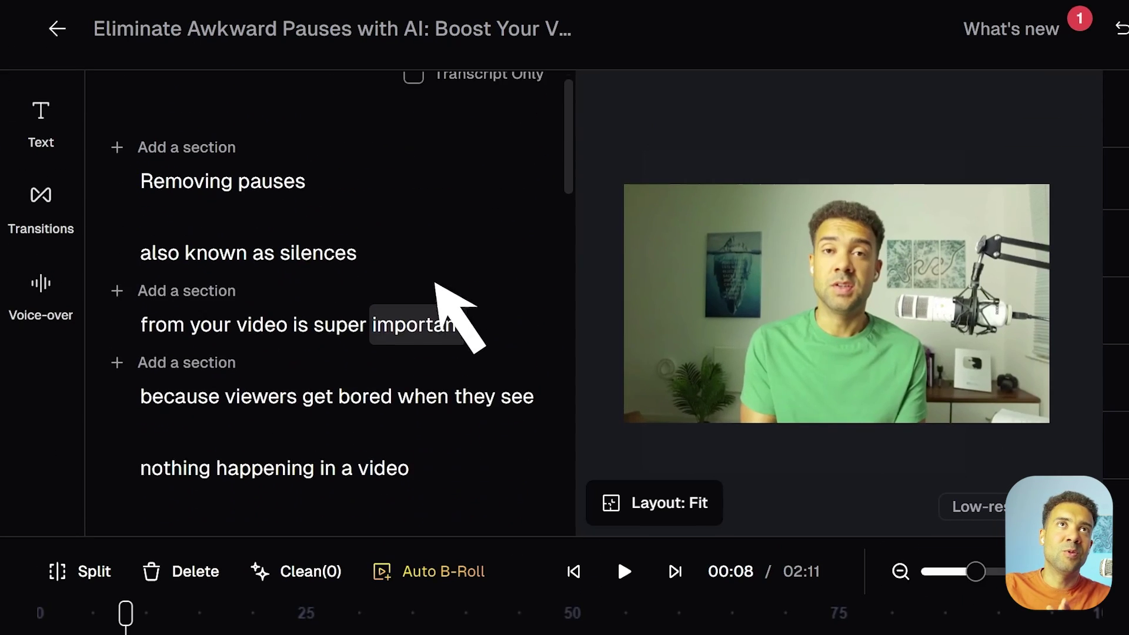
scroll(356, 291, "down", 3)
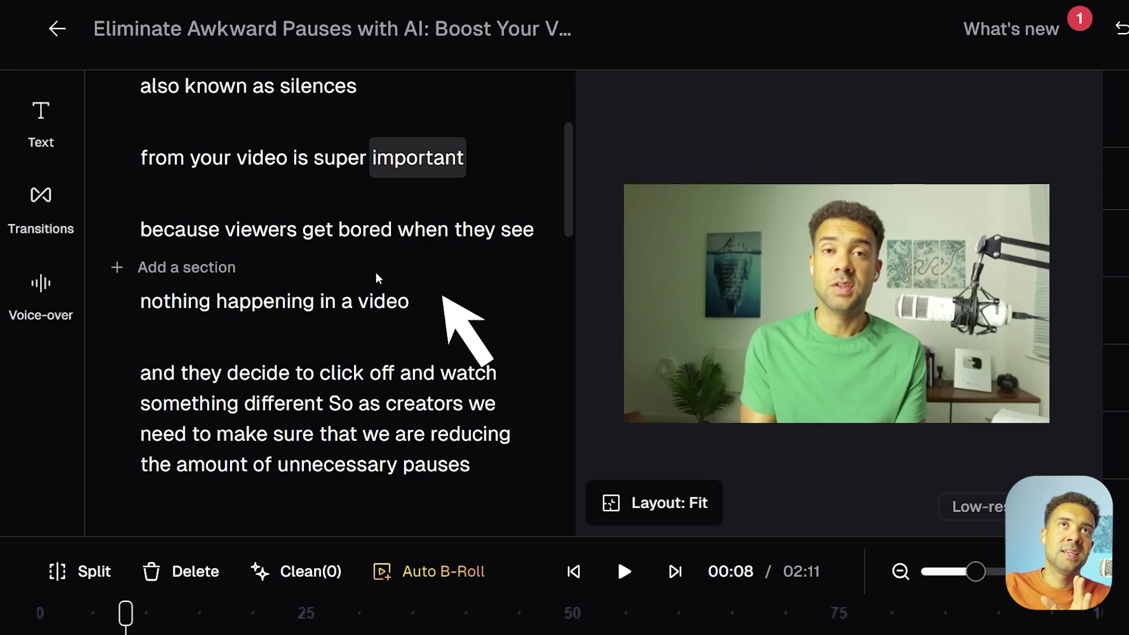
scroll(378, 276, "up", 2)
scroll(509, 284, "down", 4)
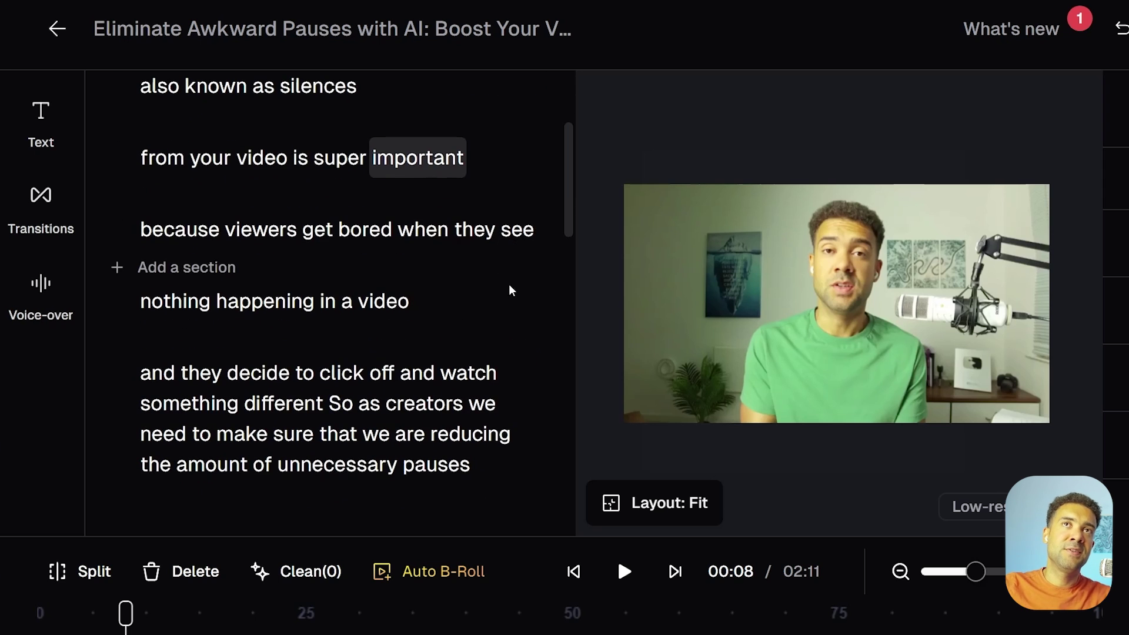
scroll(254, 232, "up", 4)
left_click(255, 231)
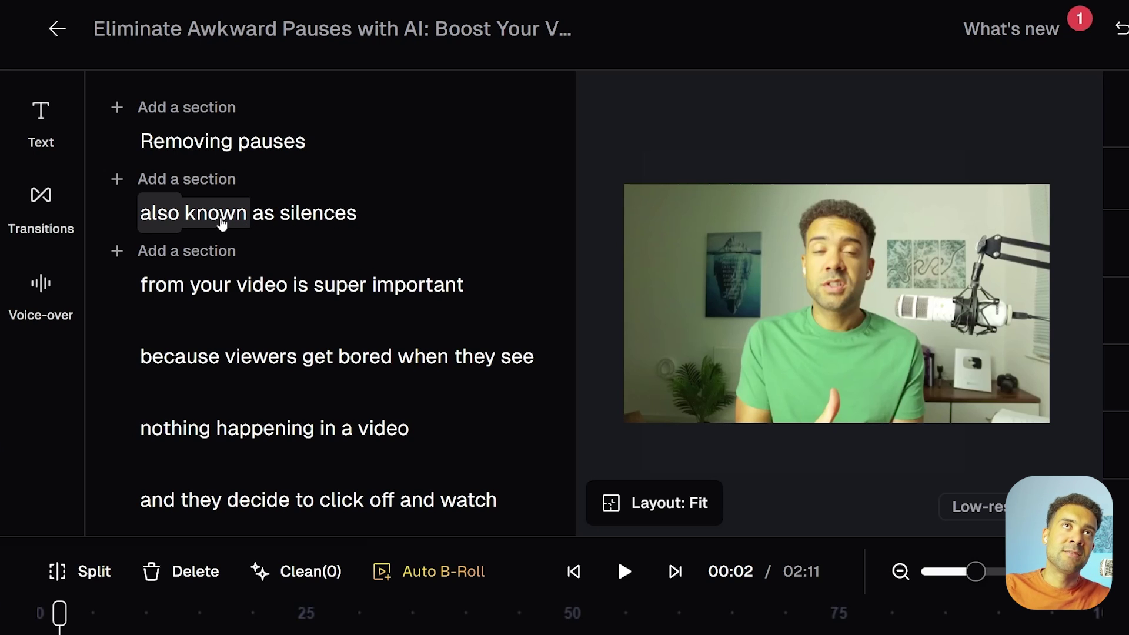
Step: Play and pause the edited video, then scrub the playhead across the cut clips to 00:08
left_click(624, 571)
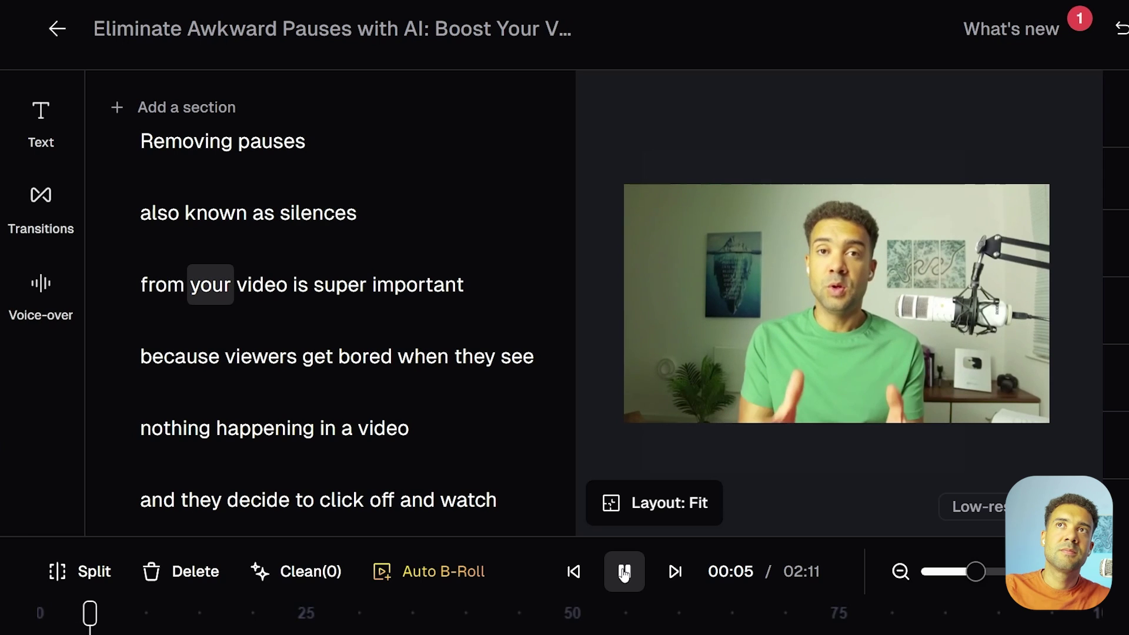
left_click(625, 572)
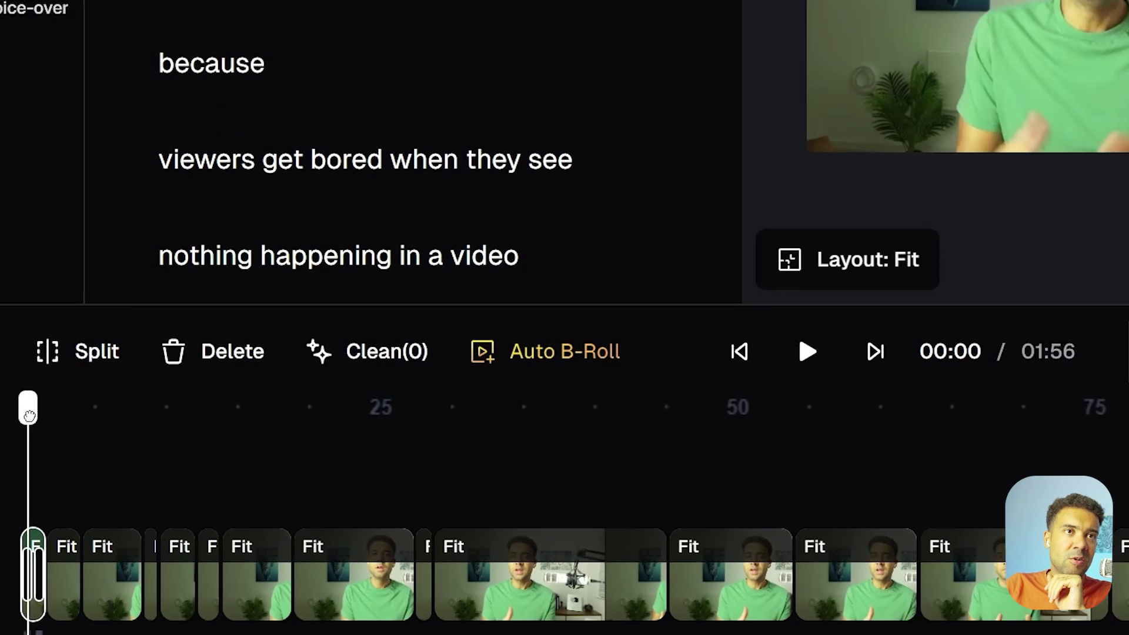
left_click_drag(39, 621, 48, 621)
left_click_drag(41, 384, 57, 393)
left_click_drag(60, 393, 125, 383)
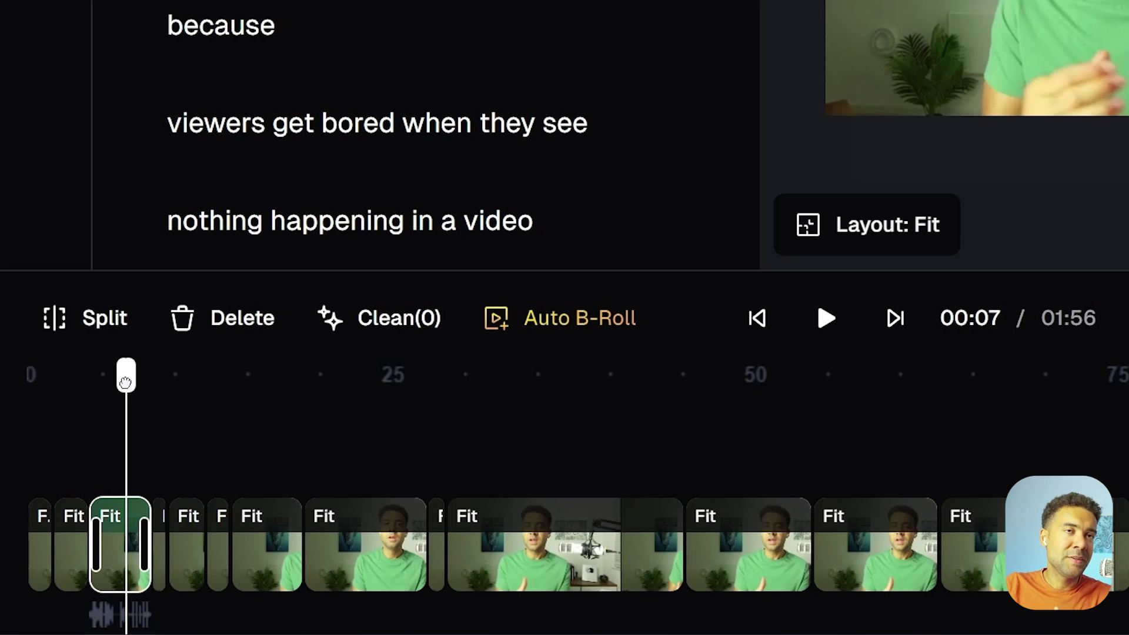
left_click_drag(126, 382, 157, 385)
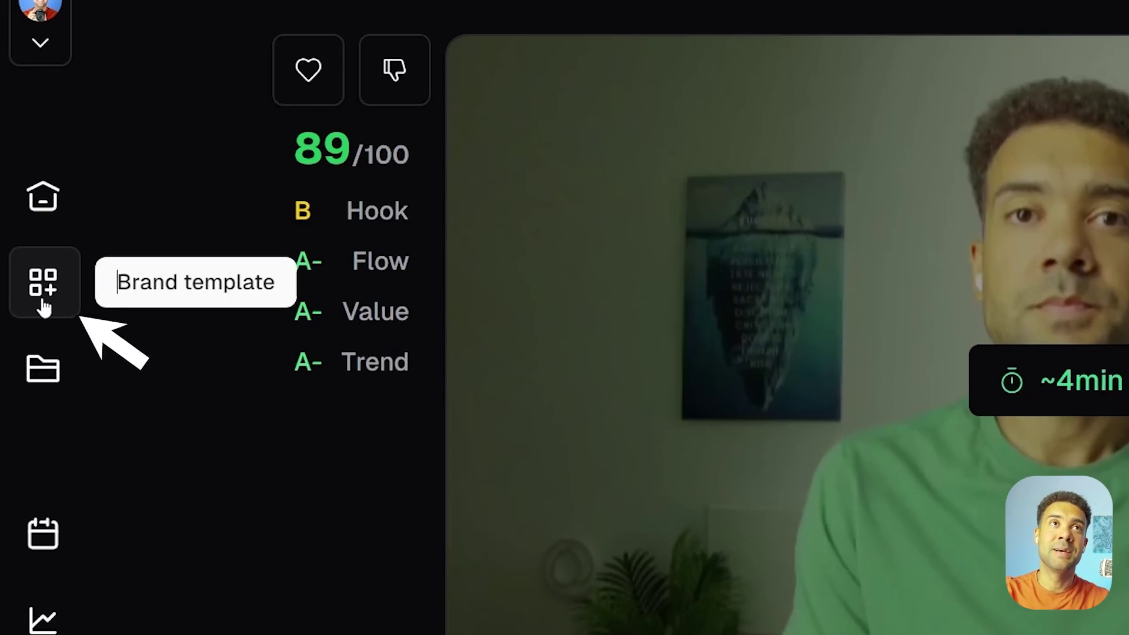
Step: Open the Brand template settings and switch Caption on, then back off
left_click(43, 299)
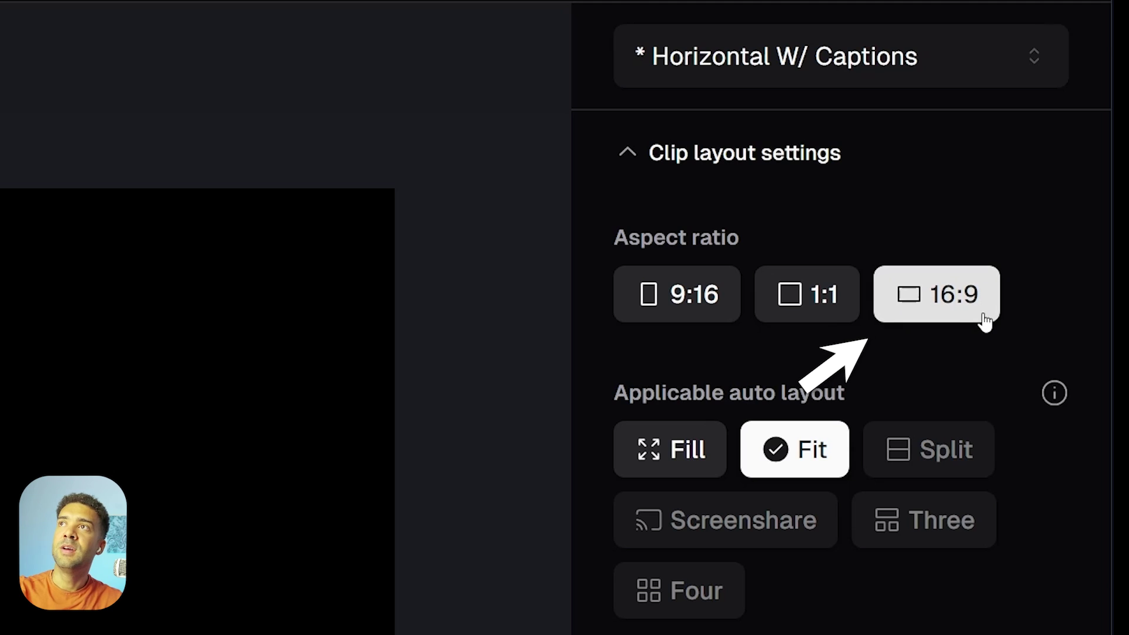
scroll(1050, 347, "down", 8)
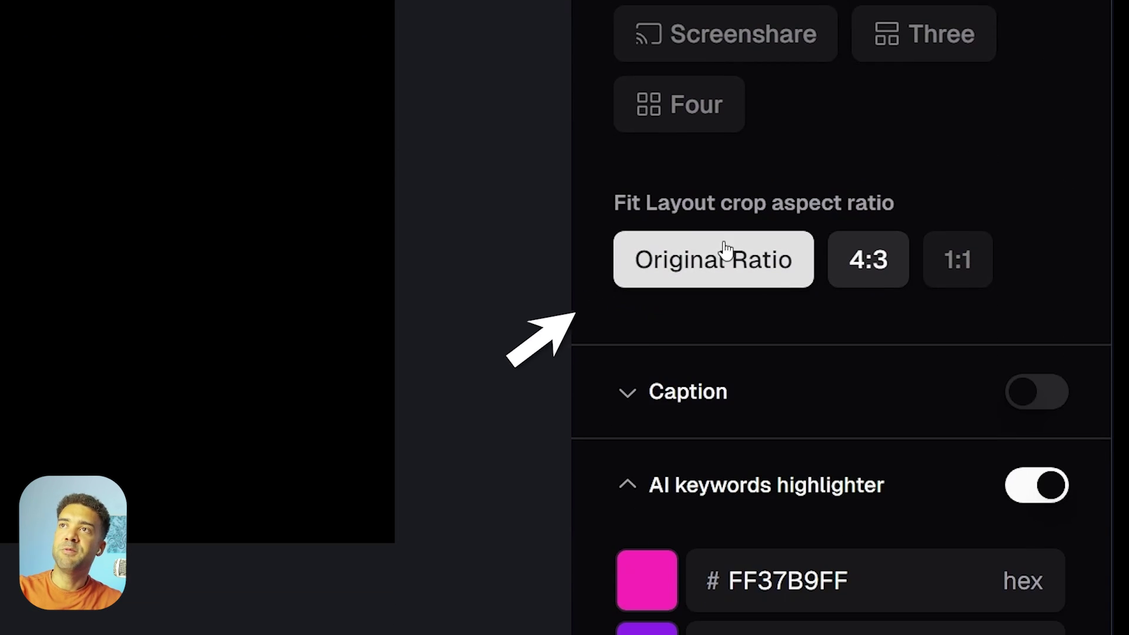
scroll(735, 153, "down", 3)
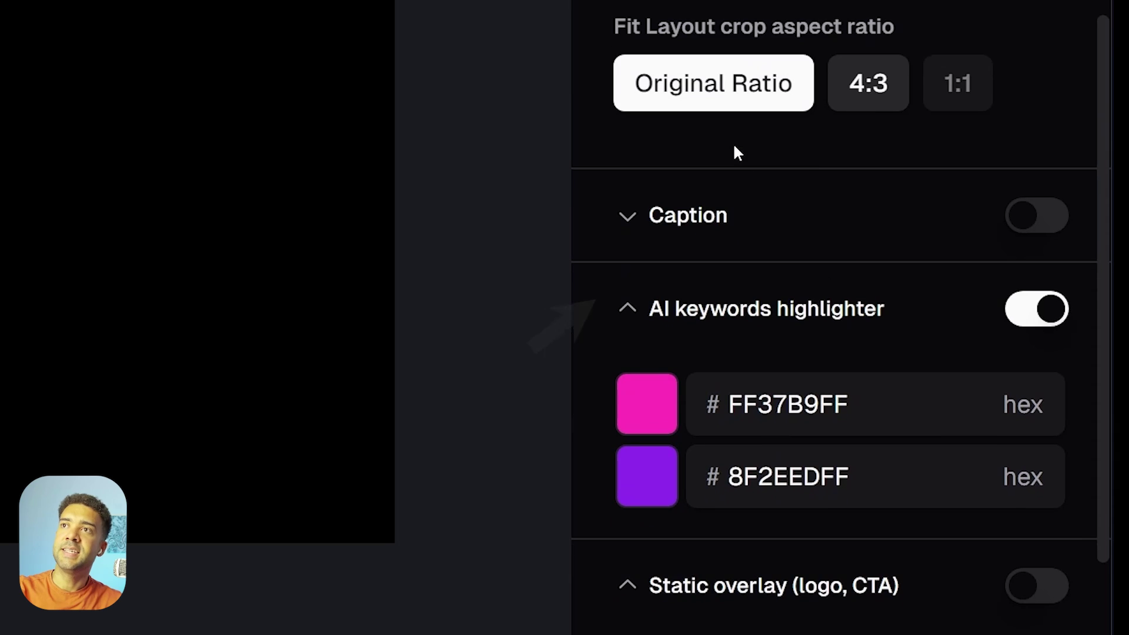
left_click(1026, 224)
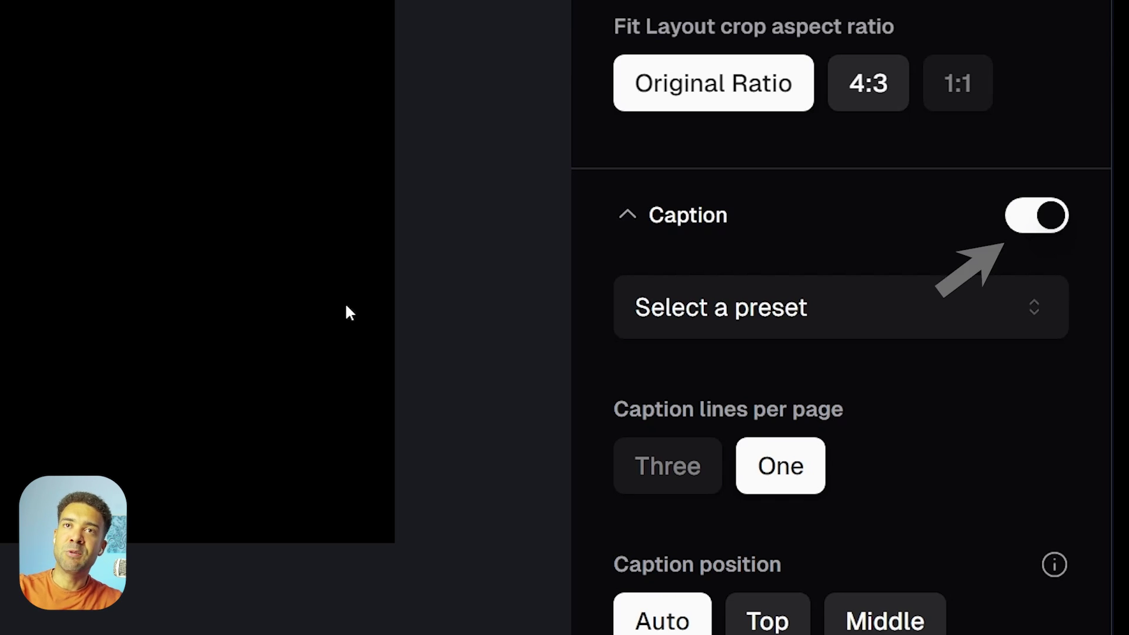
left_click(1054, 219)
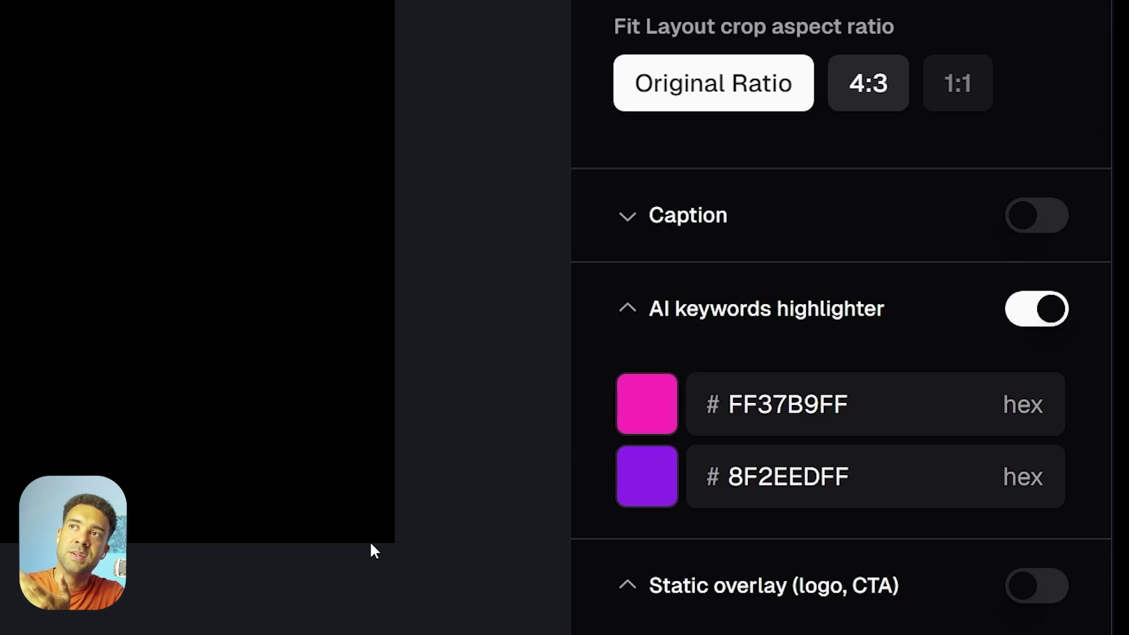